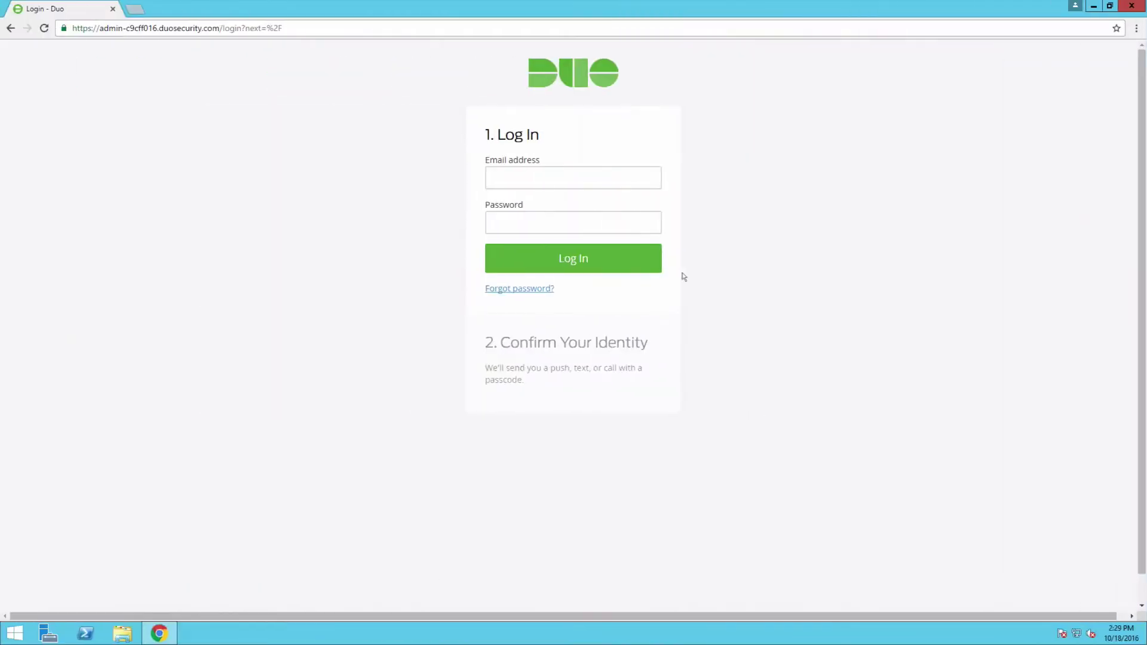
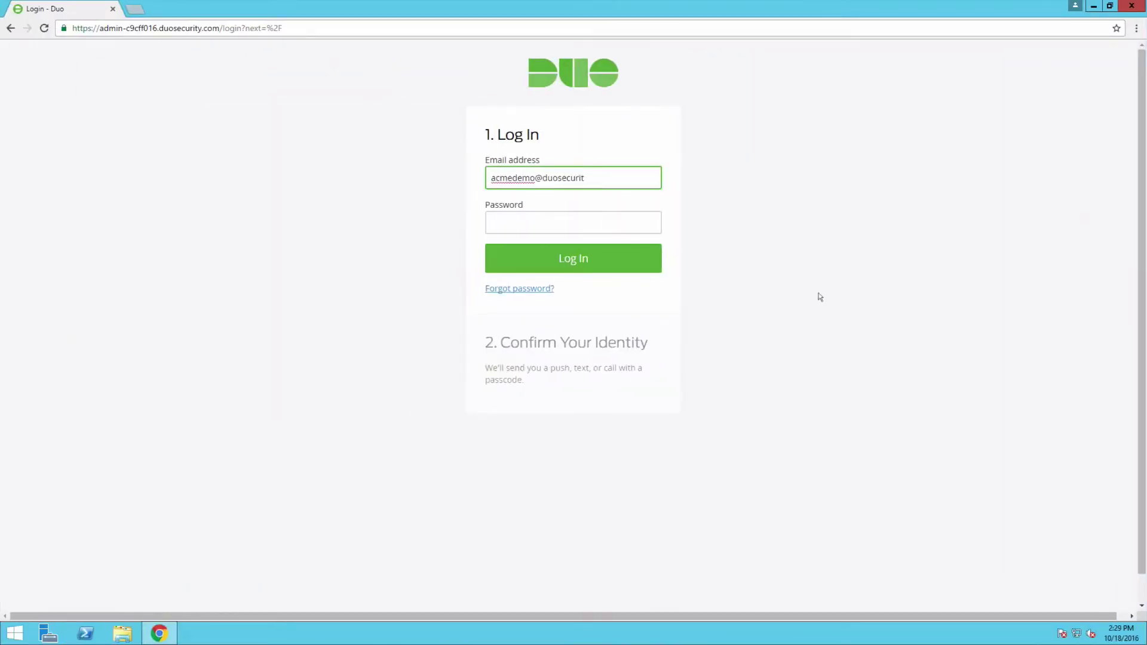
# Sign in to the Duo Admin Panel with the admin e-mail and account password.
pyautogui.press('Tab')
pyautogui.hotkey('ctrl', 'v')
pyautogui.press('Return')
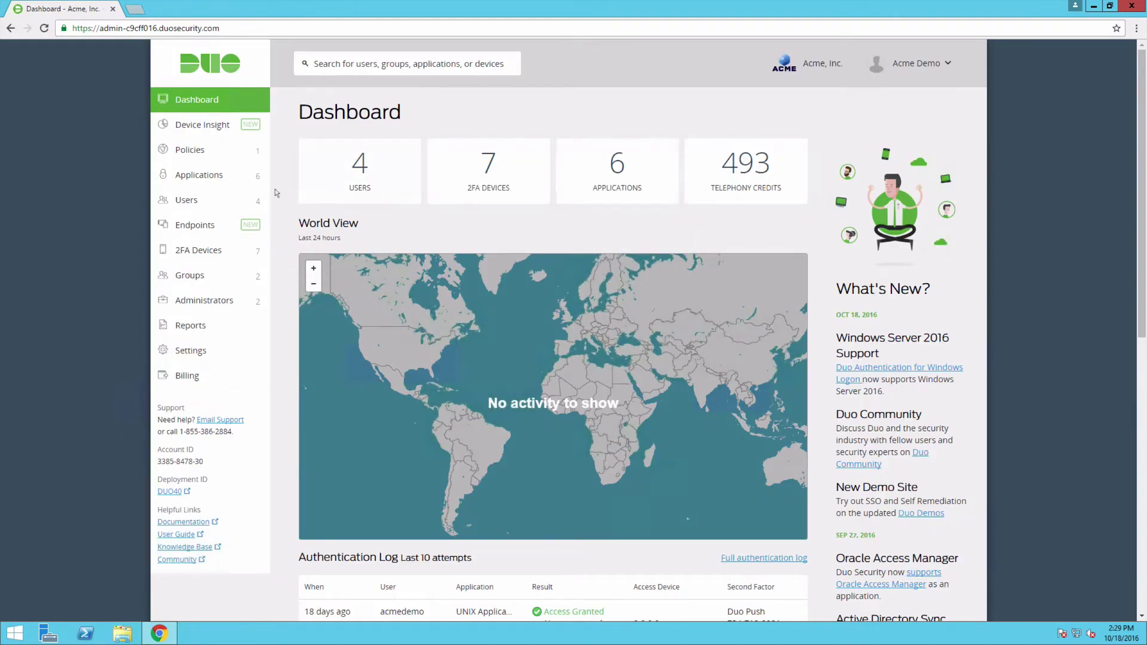
# Find 'duo access gateway launcher' under Protect an Application and protect it.
pyautogui.click(255, 178)
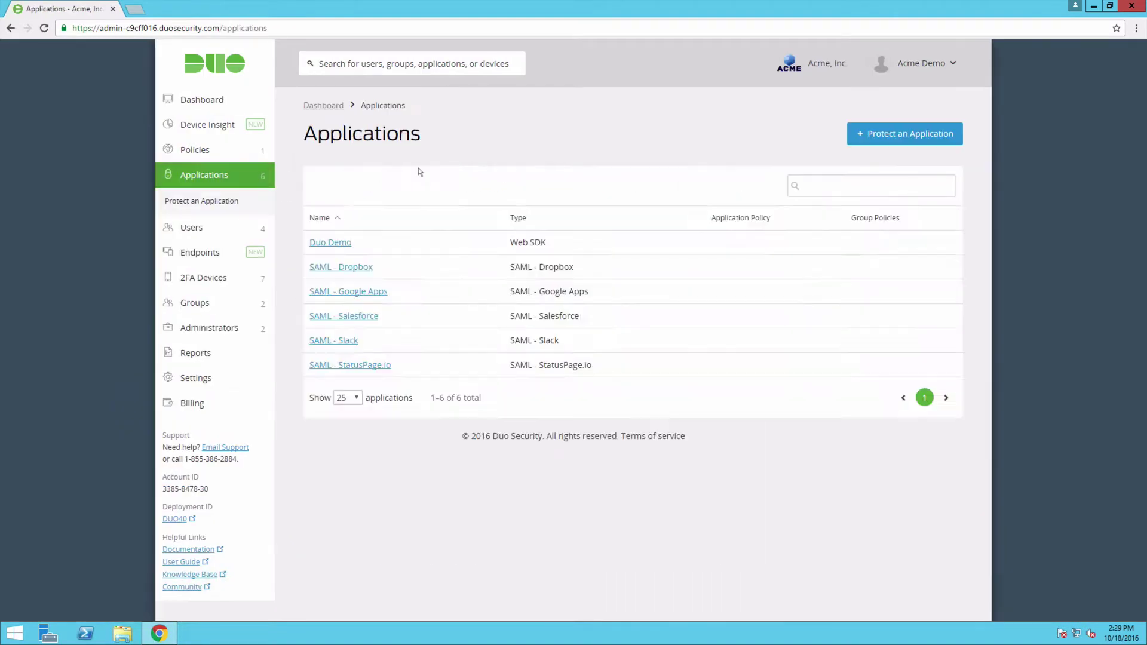
pyautogui.click(894, 136)
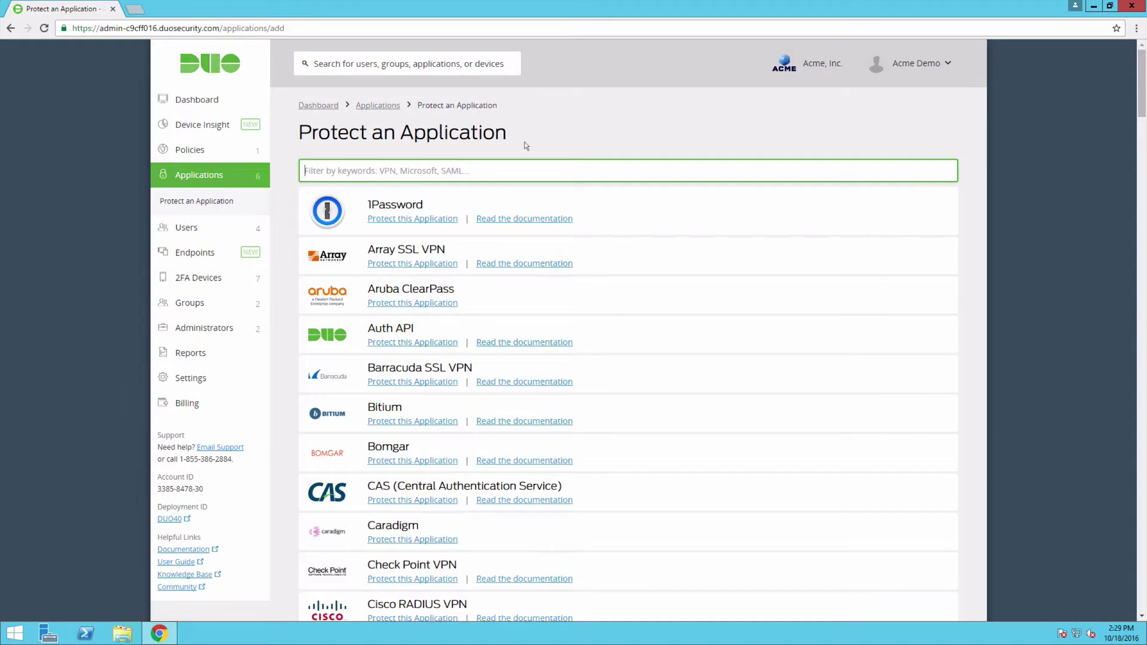
pyautogui.write('duo access gatewa')
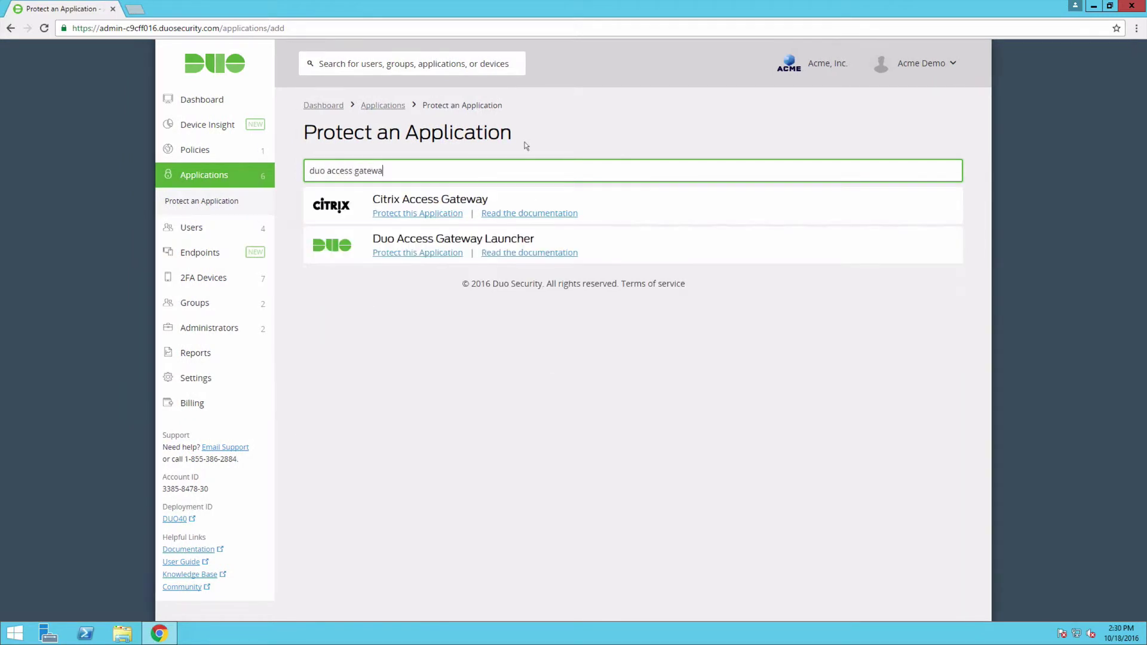
pyautogui.write('y launcher')
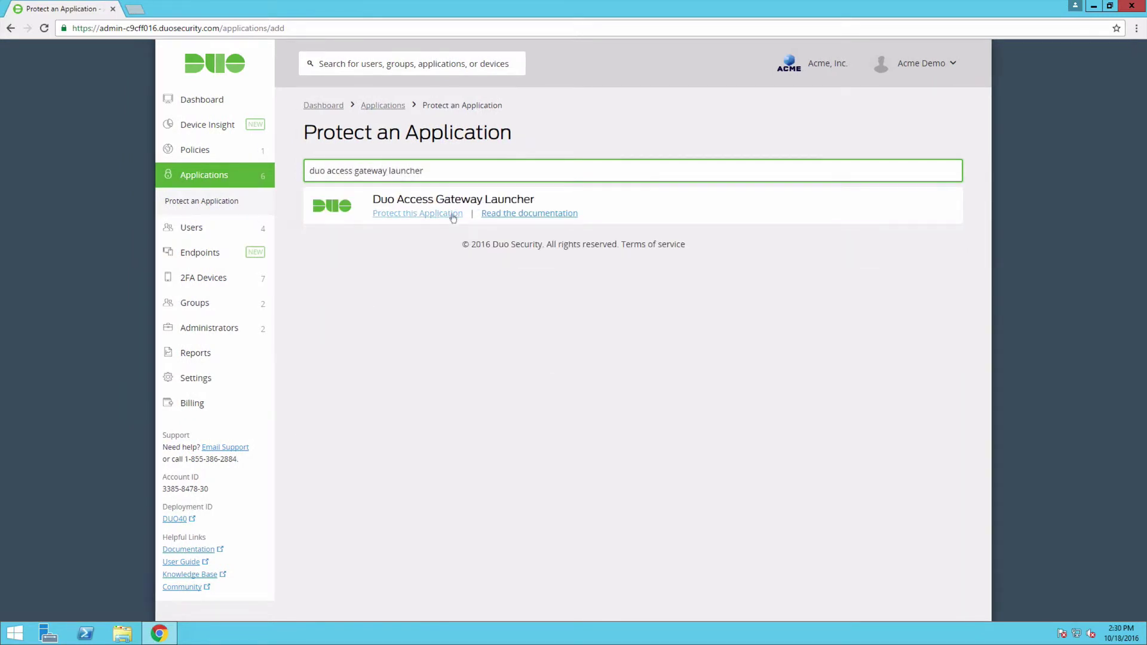
pyautogui.click(453, 216)
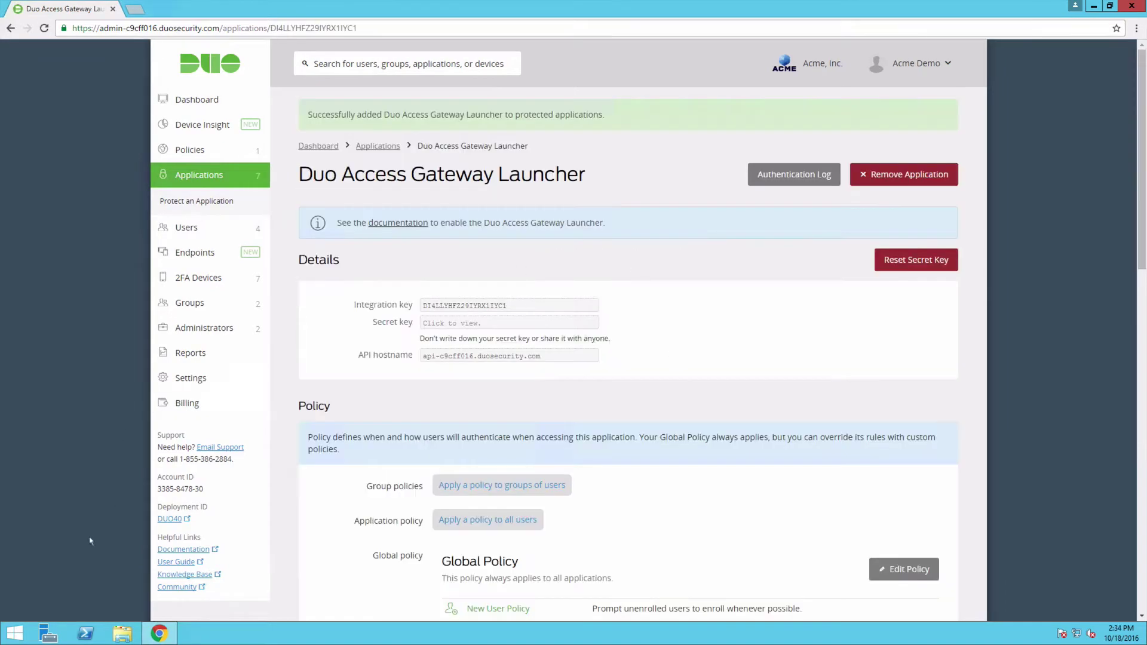
# Launch the Duo Access Gateway console, sign in as admin, and open the Launcher settings.
pyautogui.click(18, 630)
pyautogui.click(82, 607)
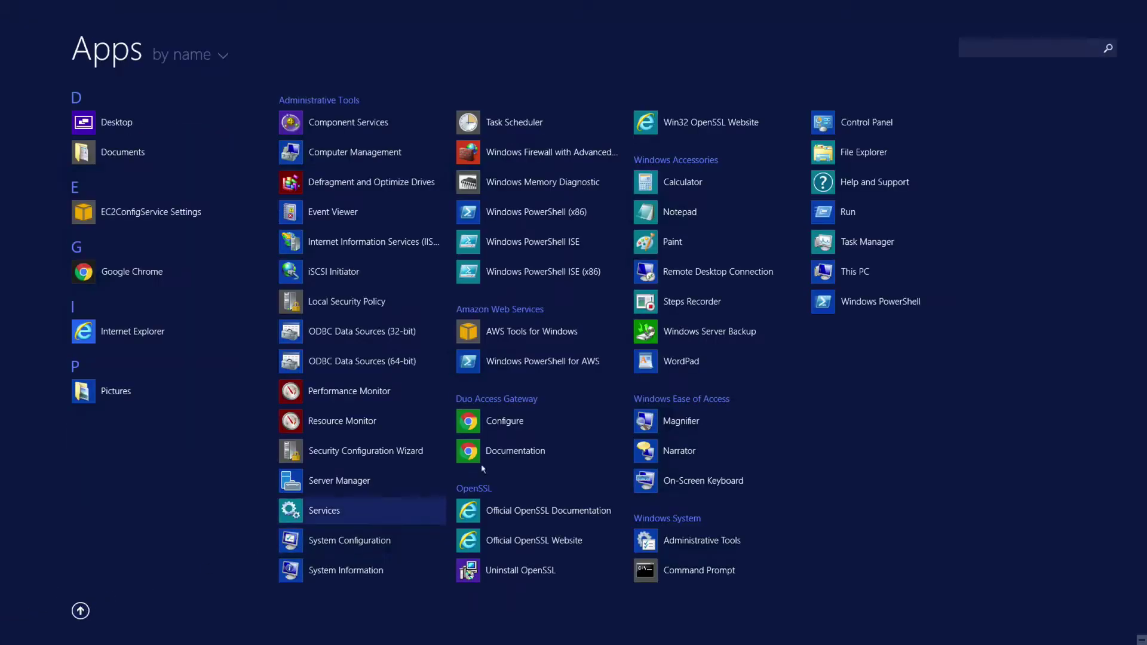
pyautogui.click(584, 420)
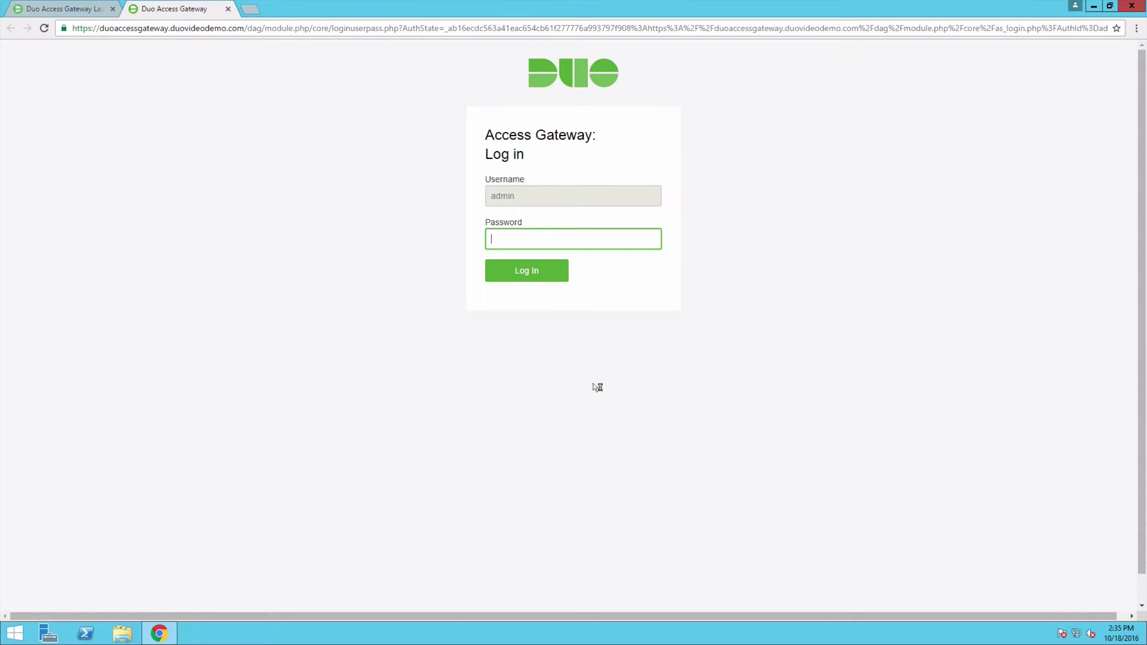
pyautogui.write('••••••••••')
pyautogui.press('Return')
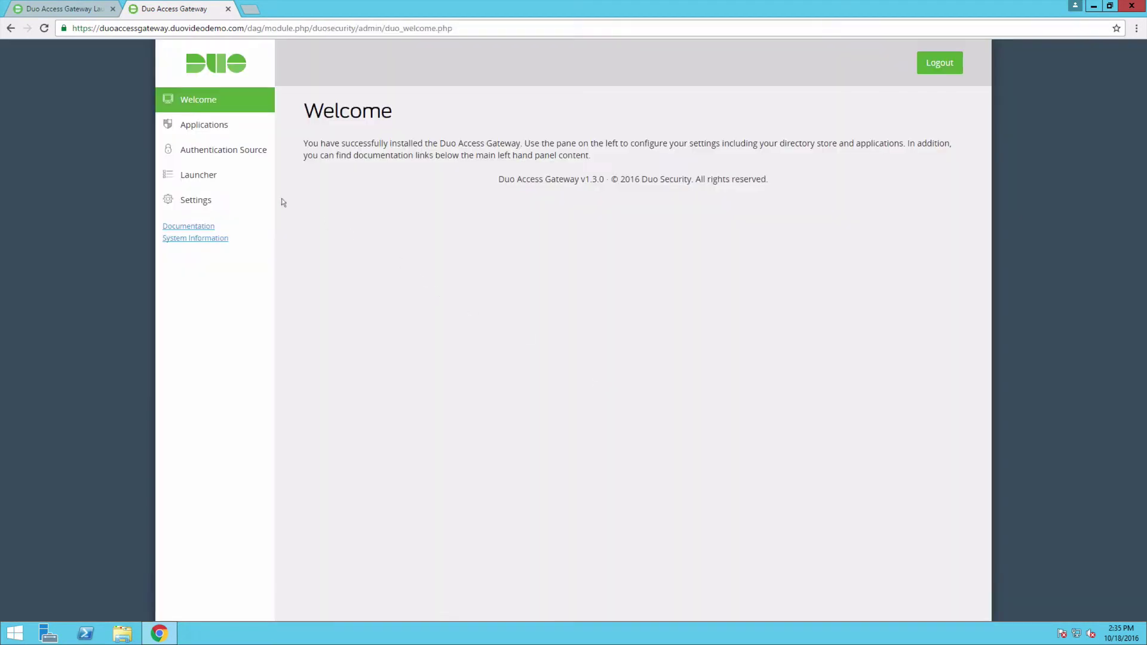
pyautogui.click(198, 174)
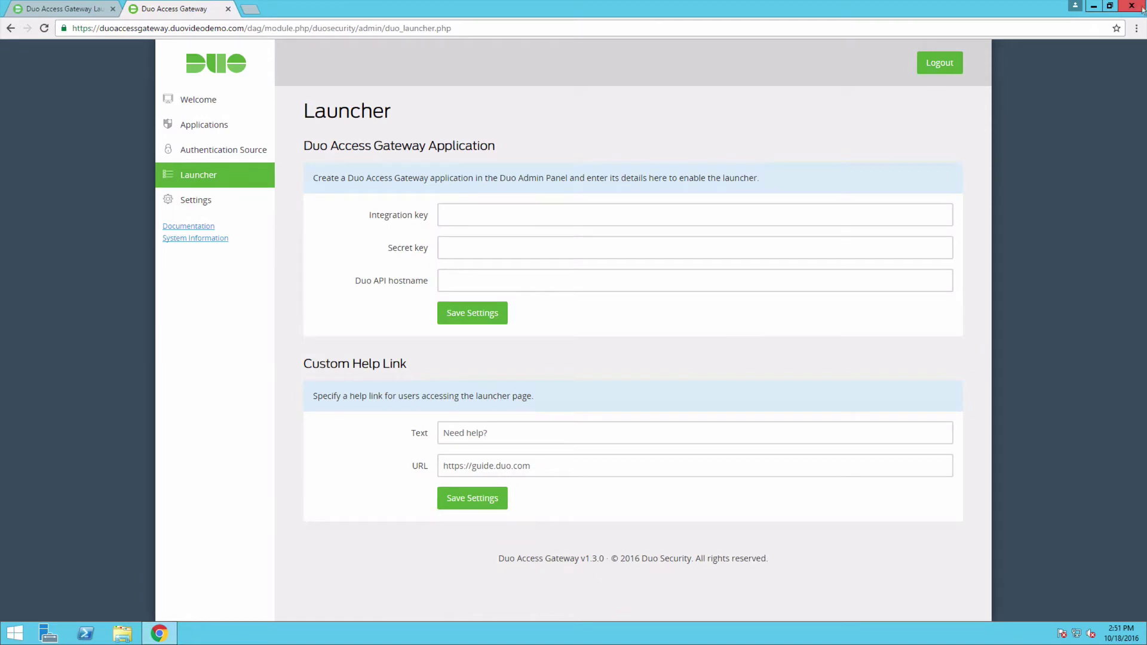
# Copy the launcher's integration key and secret key from the Admin Panel into the Launcher fields.
pyautogui.click(1109, 5)
pyautogui.moveTo(624, 30); pyautogui.dragTo(90, 33)
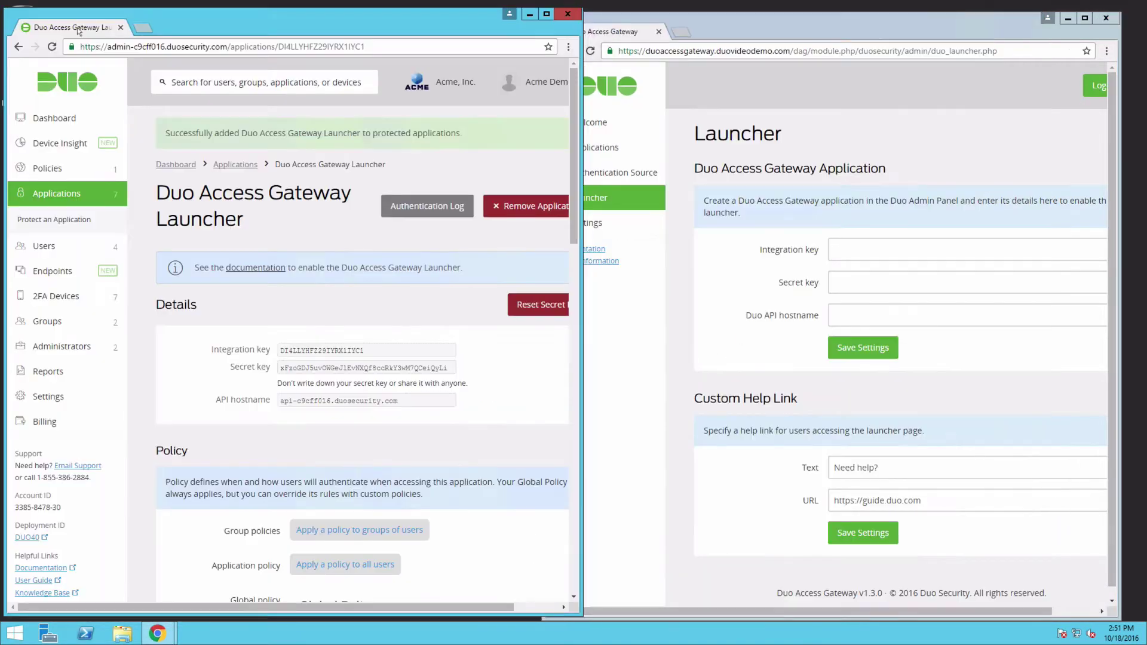
pyautogui.doubleClick(423, 350)
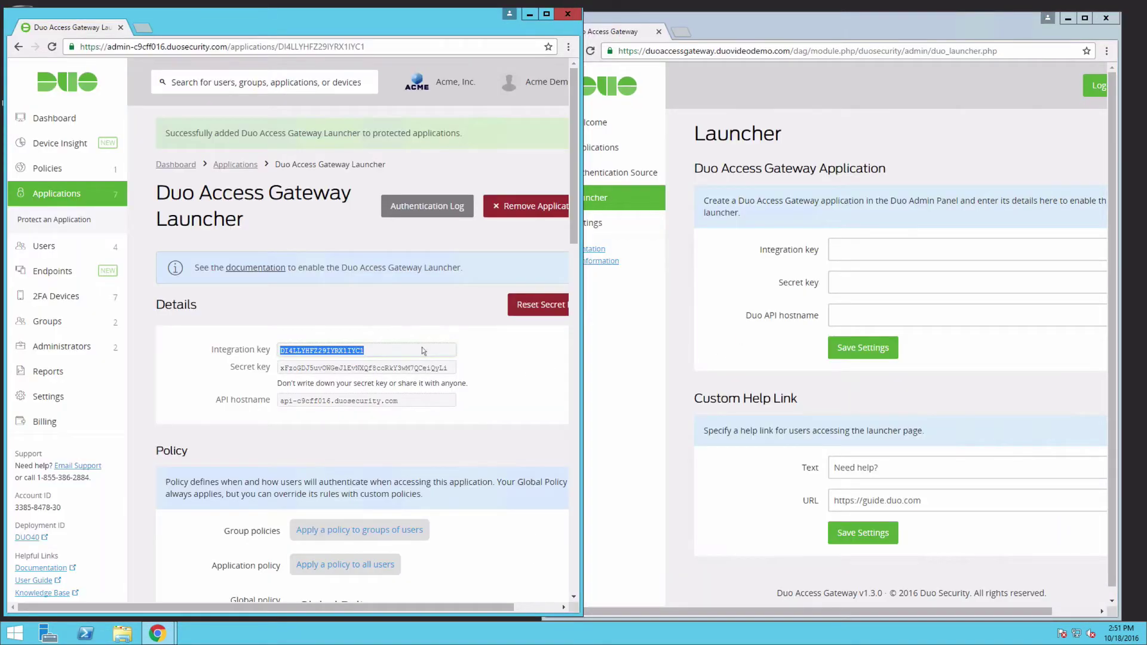
pyautogui.hotkey('ctrl', 'c')
pyautogui.click(867, 249)
pyautogui.hotkey('ctrl', 'v')
pyautogui.click(377, 370)
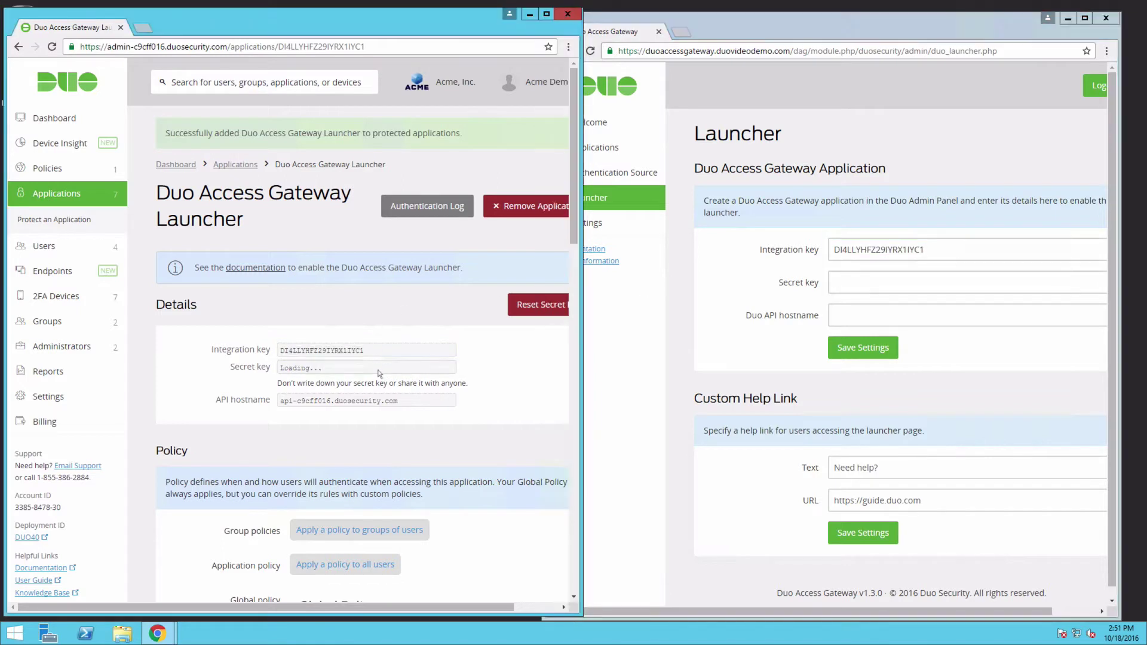
pyautogui.hotkey('ctrl', 'c')
pyautogui.click(867, 282)
pyautogui.hotkey('ctrl', 'v')
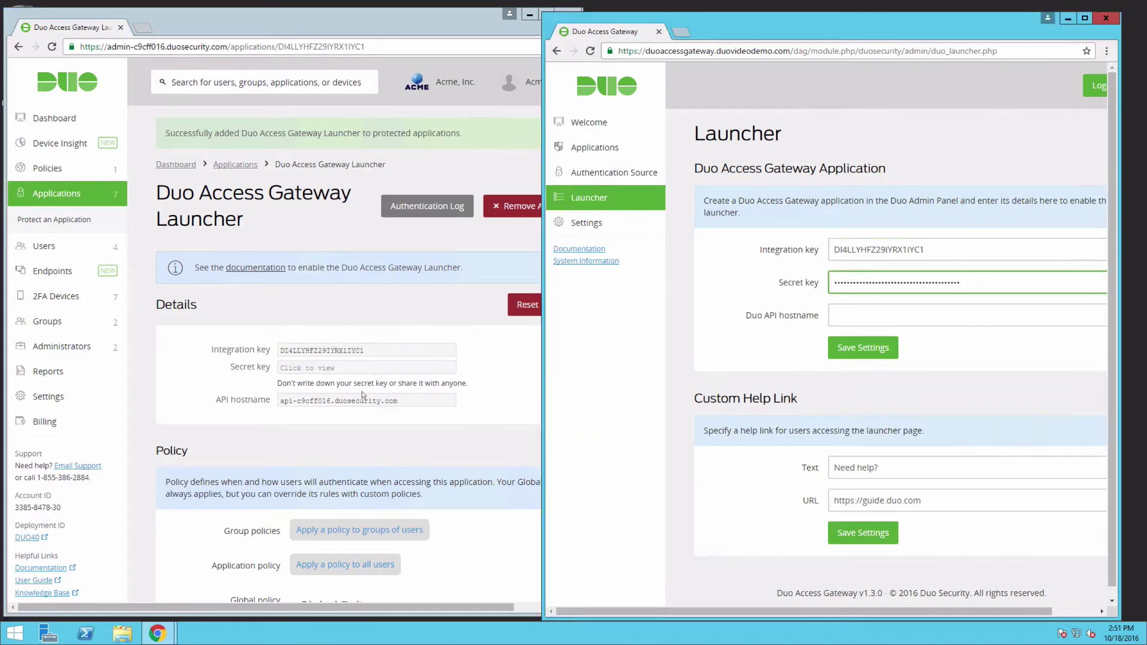
# Copy the API hostname into the Duo API hostname field and save the Launcher settings.
pyautogui.click(363, 399)
pyautogui.doubleClick(363, 400)
pyautogui.hotkey('ctrl', 'c')
pyautogui.click(857, 317)
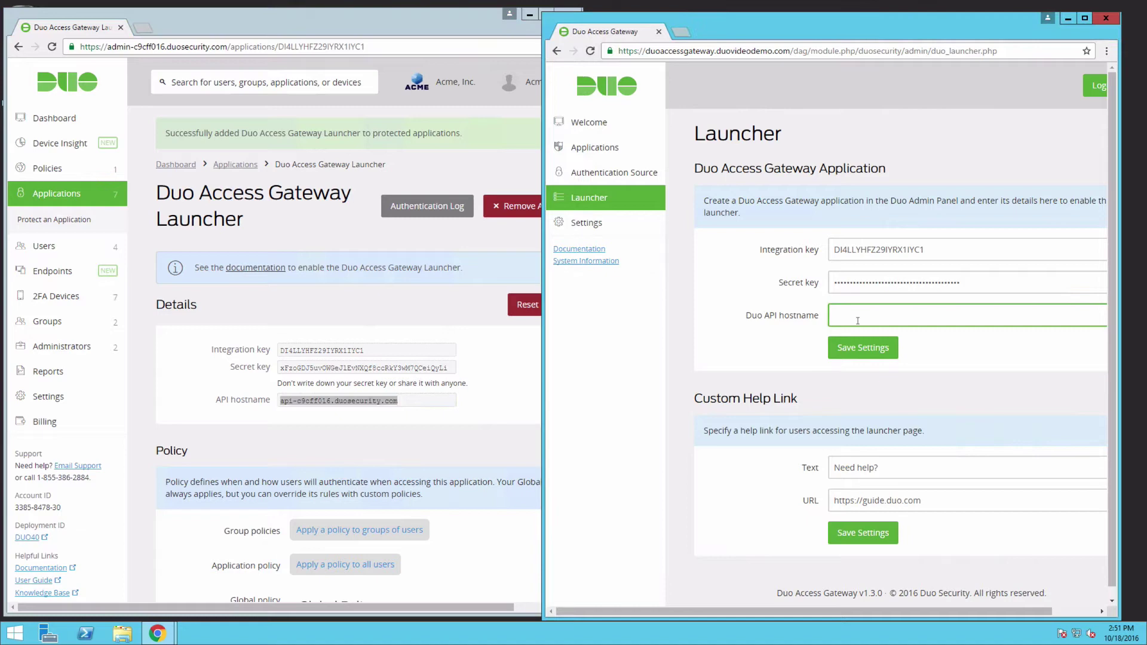
pyautogui.hotkey('ctrl', 'v')
pyautogui.moveTo(156, 28); pyautogui.dragTo(586, 41)
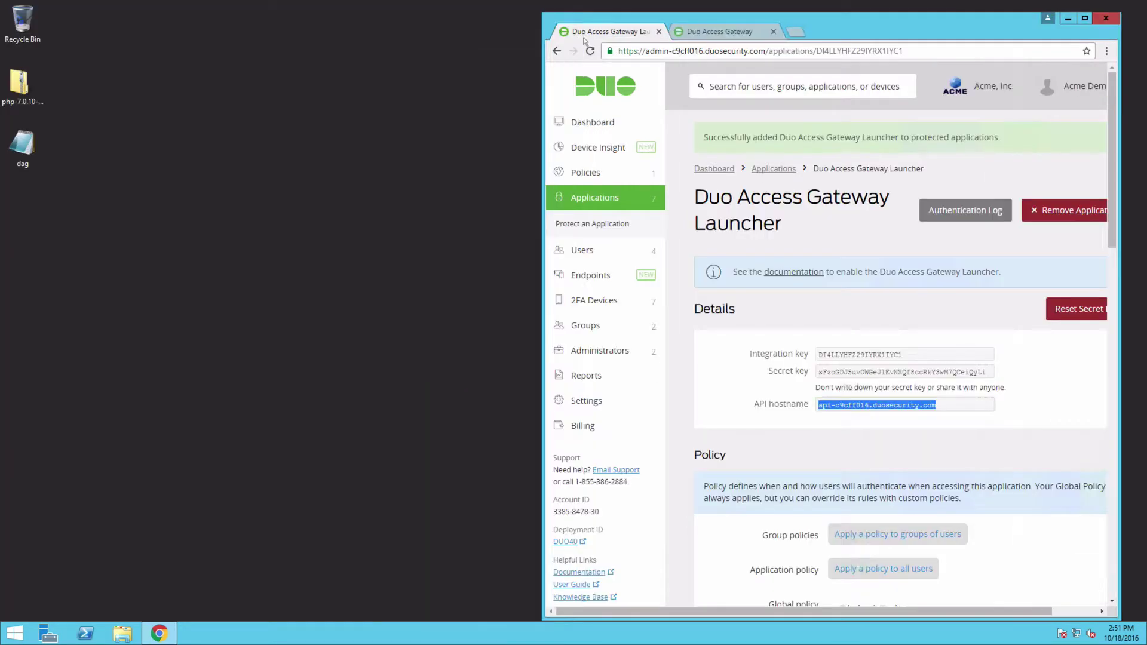
pyautogui.click(709, 32)
pyautogui.click(1085, 18)
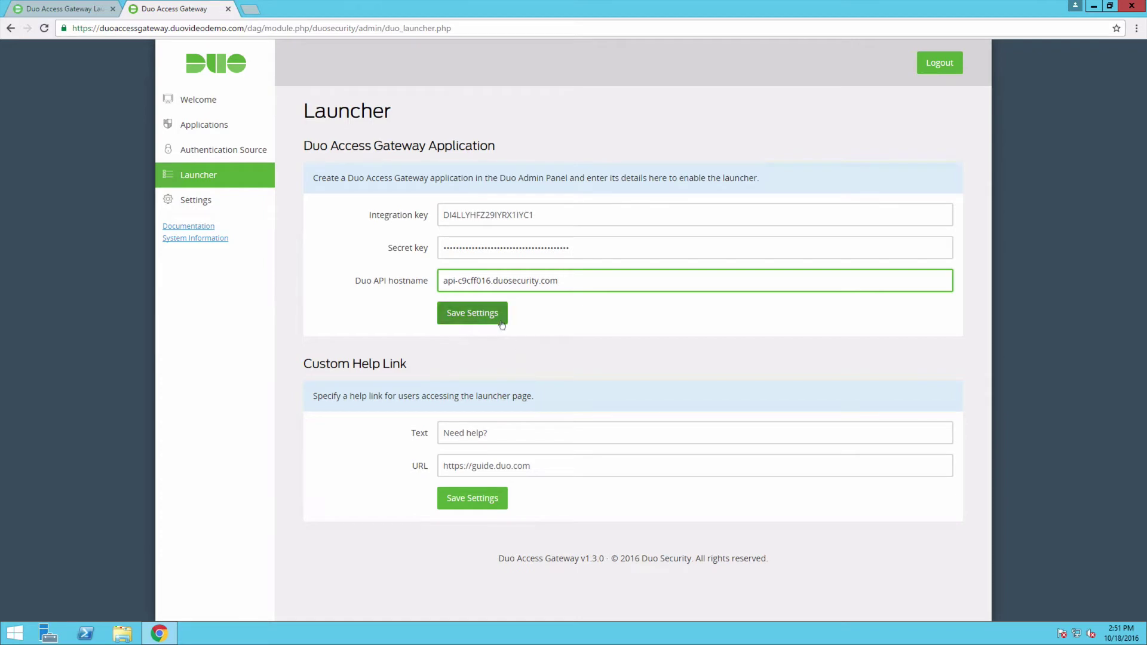
pyautogui.click(472, 313)
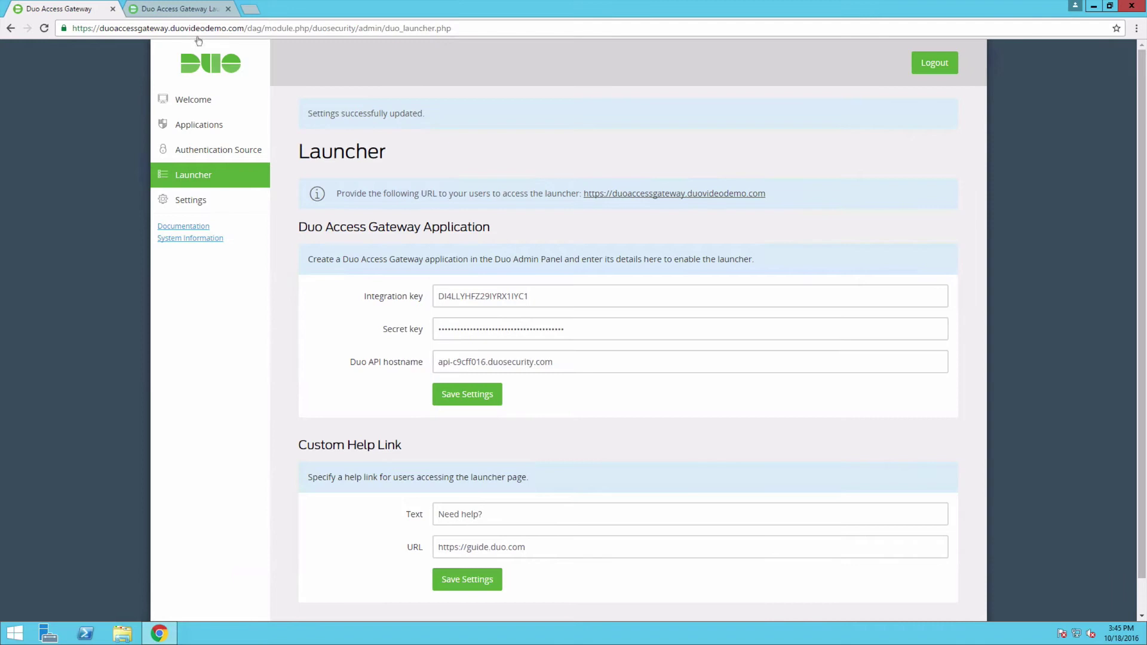
# Start a new policy on the Policies page and name it 'DAG SSO'.
pyautogui.click(197, 9)
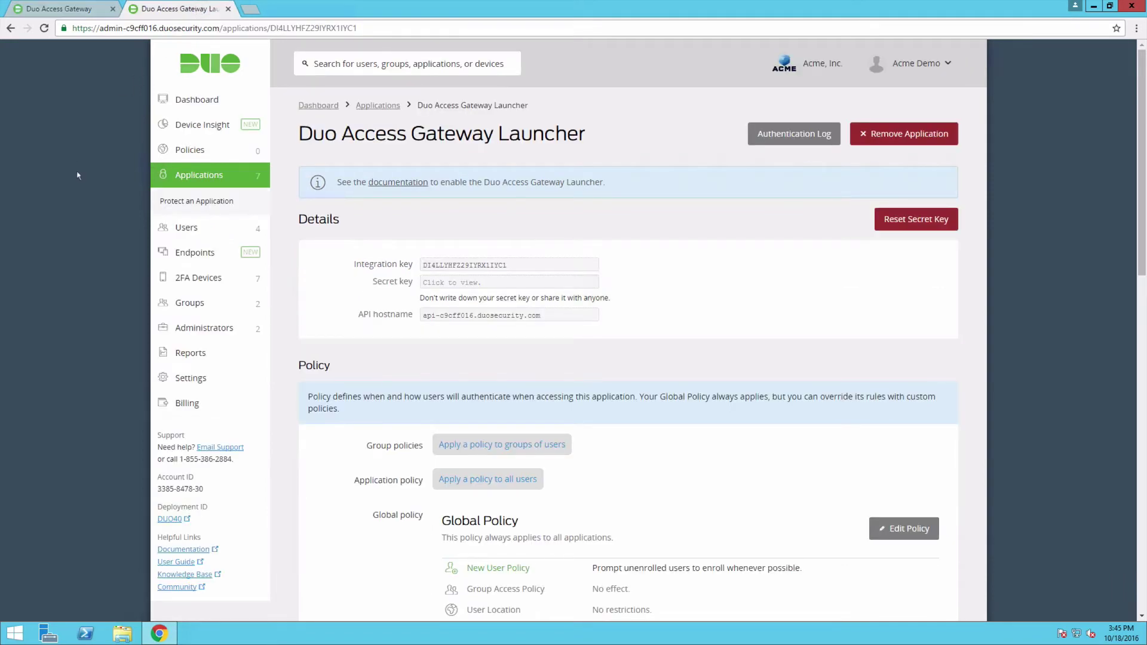
pyautogui.click(208, 157)
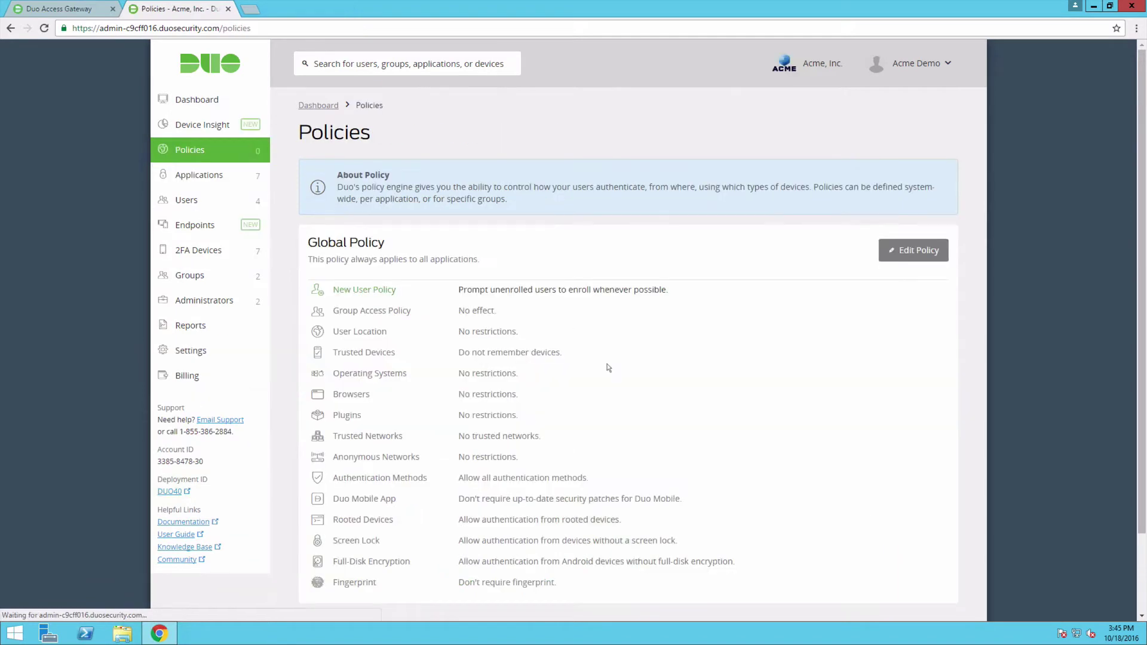
pyautogui.scroll(-2, 795, 429)
pyautogui.click(922, 540)
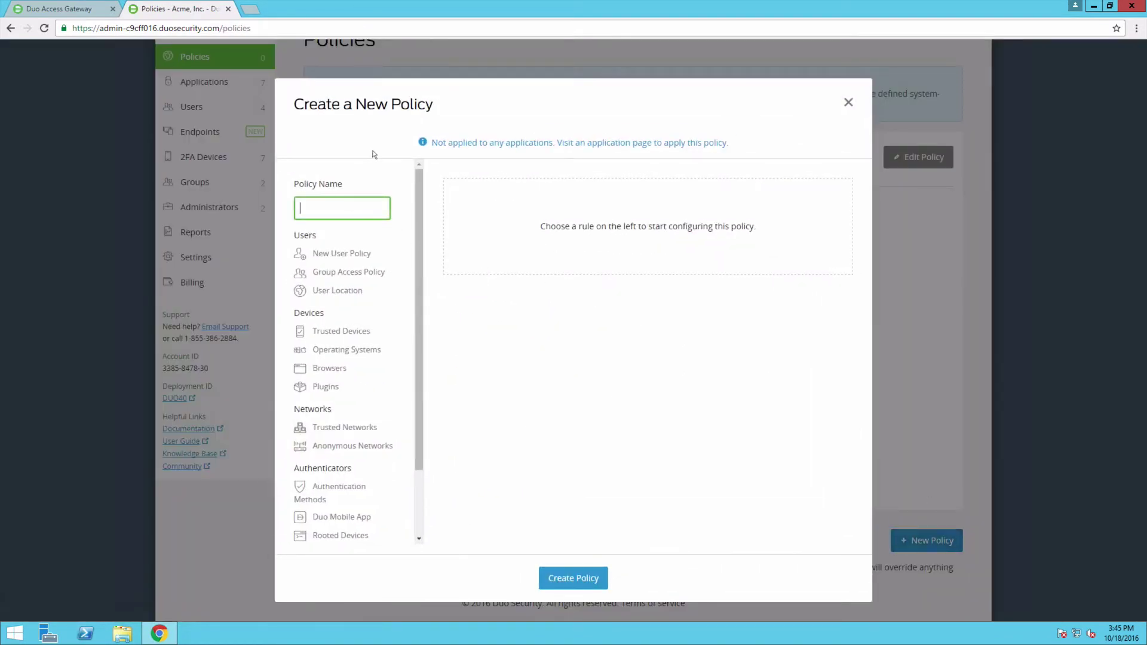
pyautogui.write('DAG SSO')
# Let users remember trusted devices for 8 hours across all protected web applications, and create the policy.
pyautogui.click(362, 332)
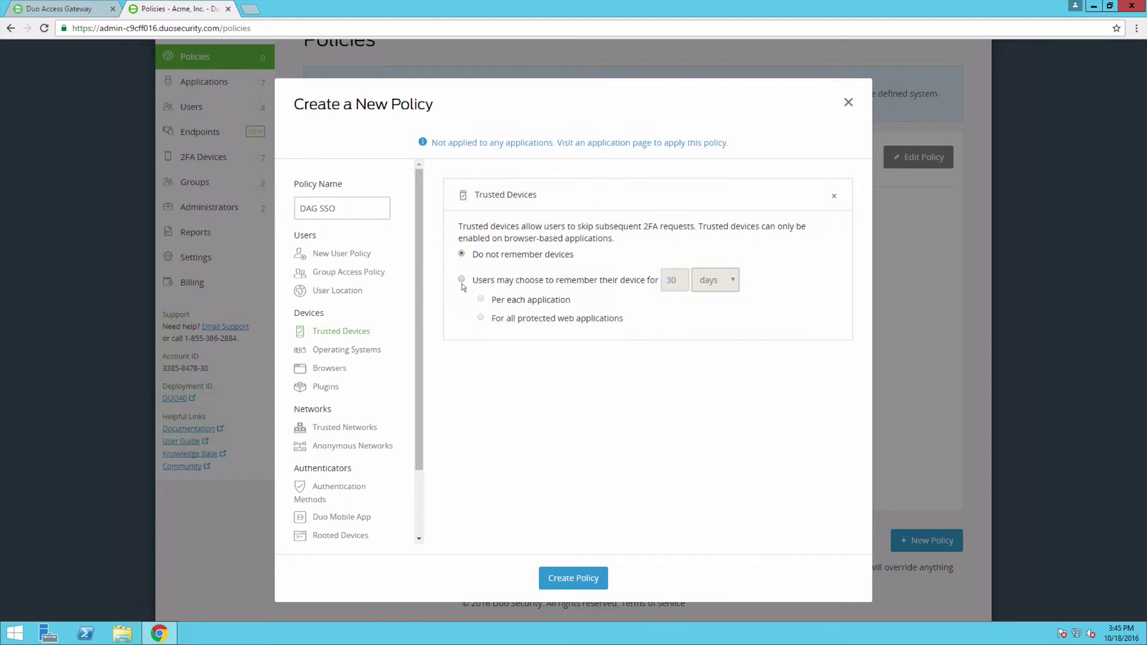
pyautogui.click(462, 279)
pyautogui.doubleClick(673, 280)
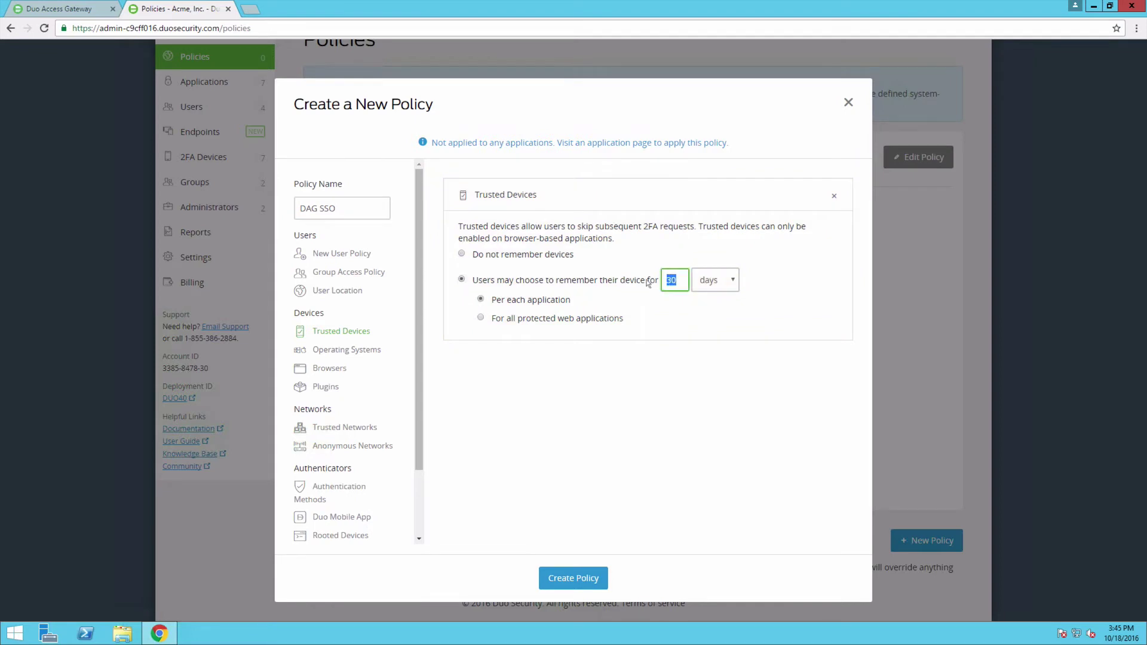
pyautogui.write('8')
pyautogui.click(731, 282)
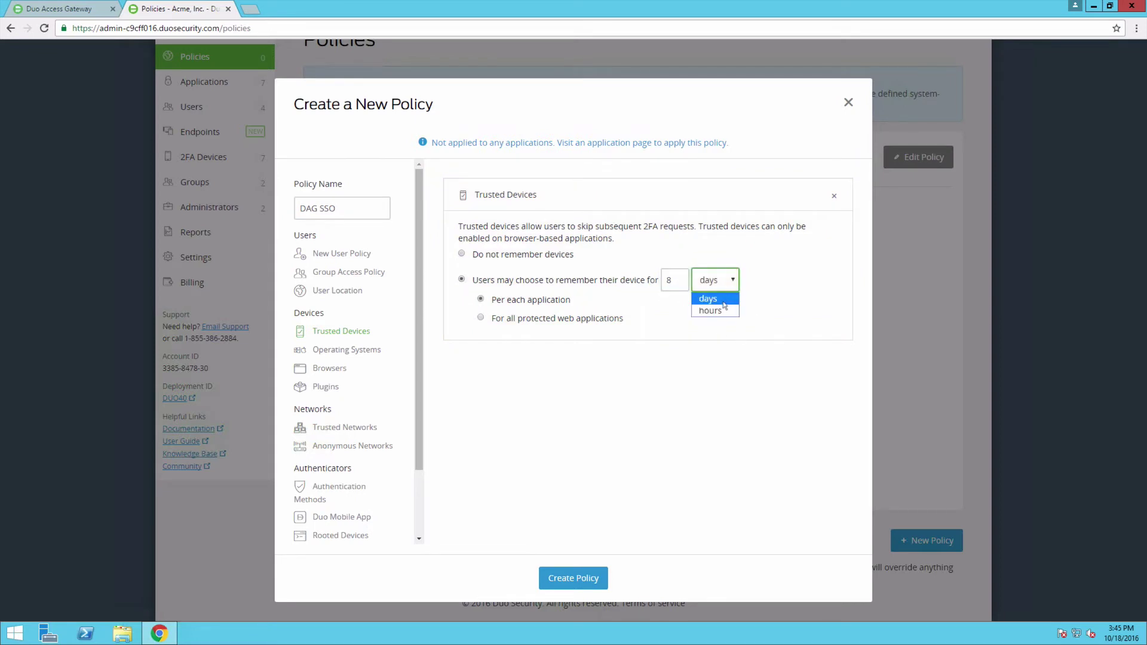
pyautogui.click(724, 311)
pyautogui.click(481, 317)
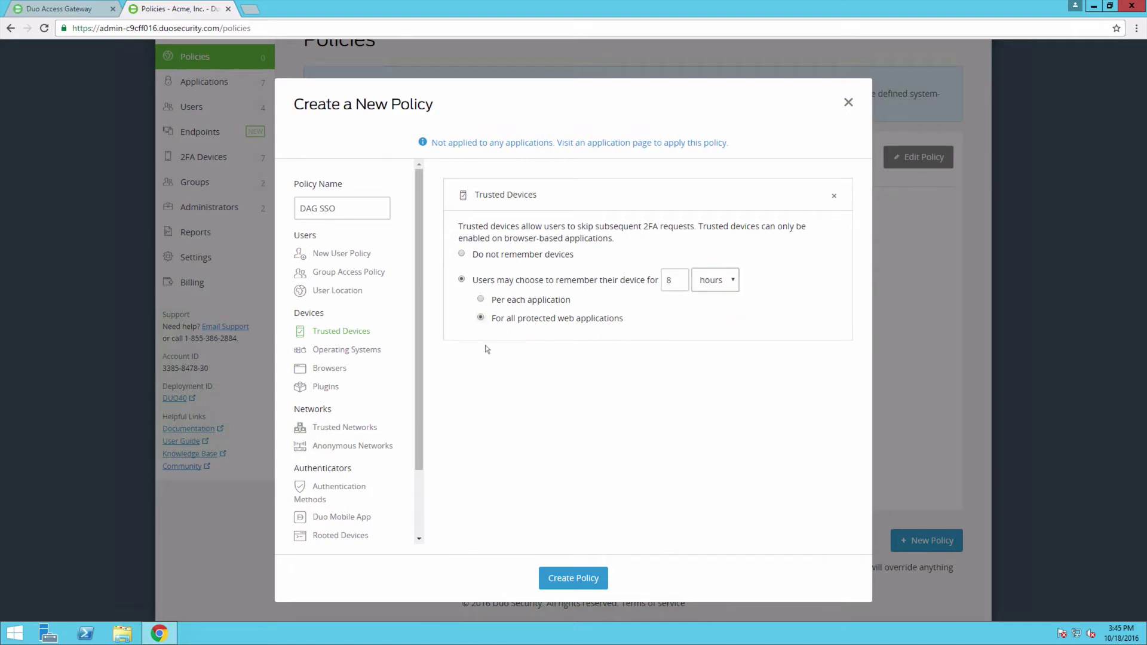
pyautogui.click(590, 570)
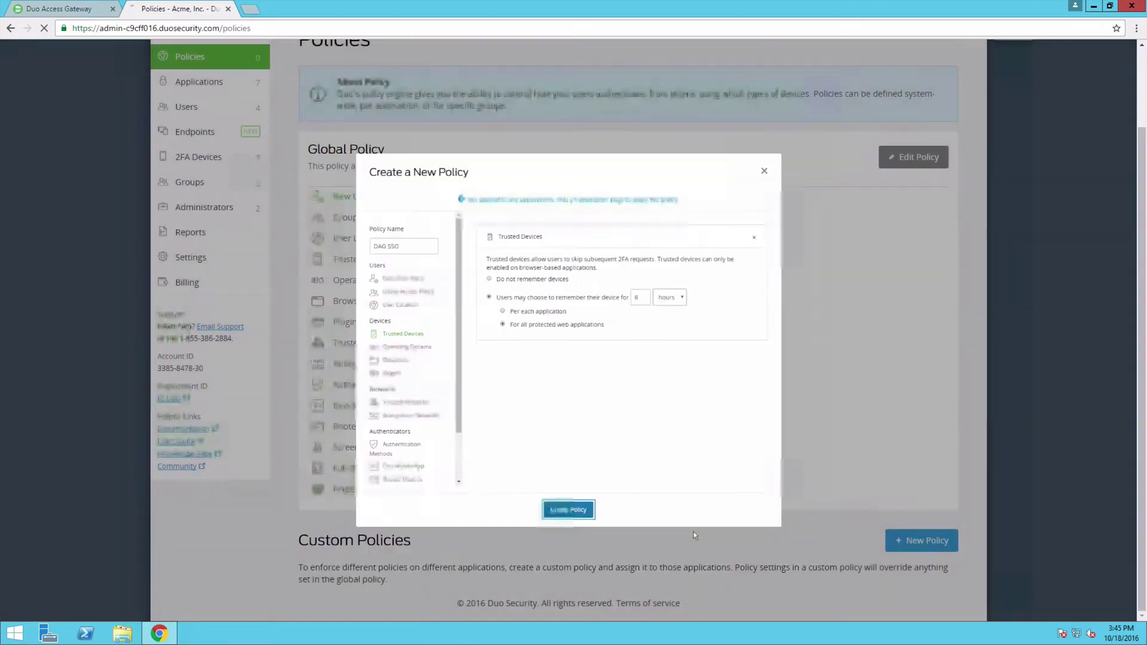
pyautogui.scroll(2, 700, 535)
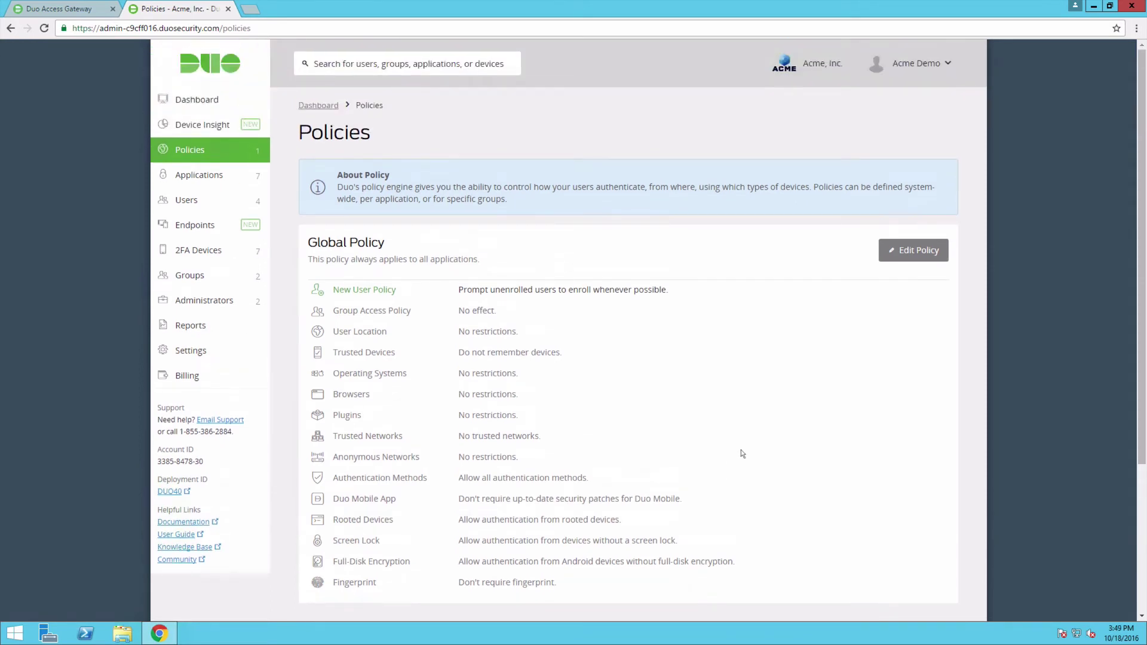
# Apply DAG SSO to all Duo Access Gateway Launcher users, then return to Applications.
pyautogui.click(264, 183)
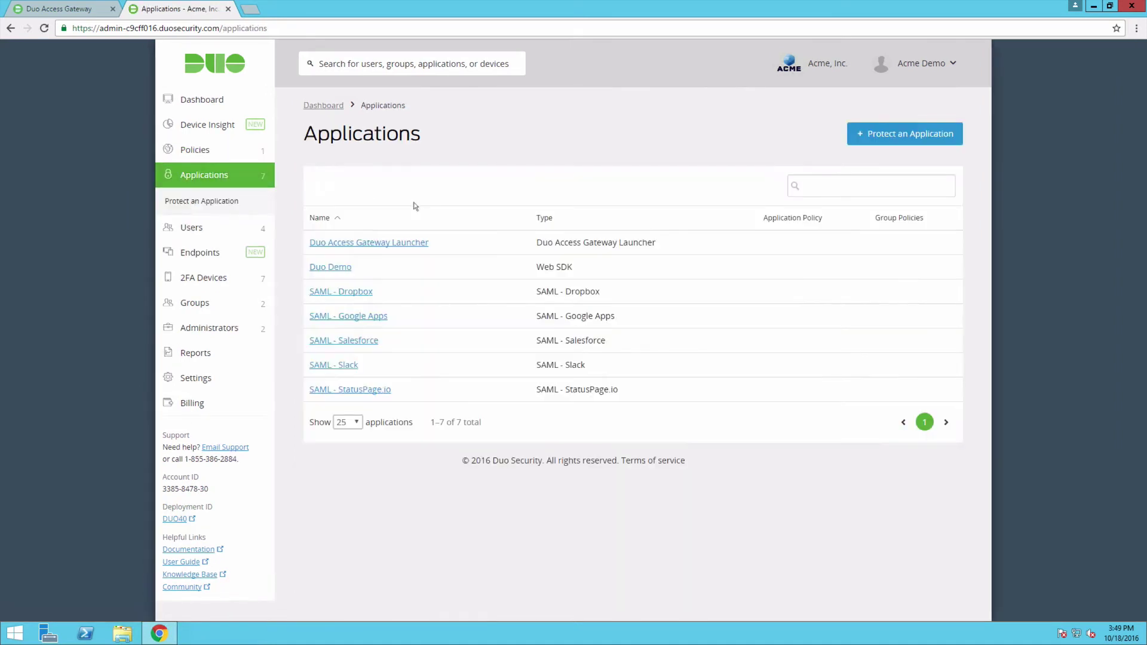
pyautogui.click(421, 244)
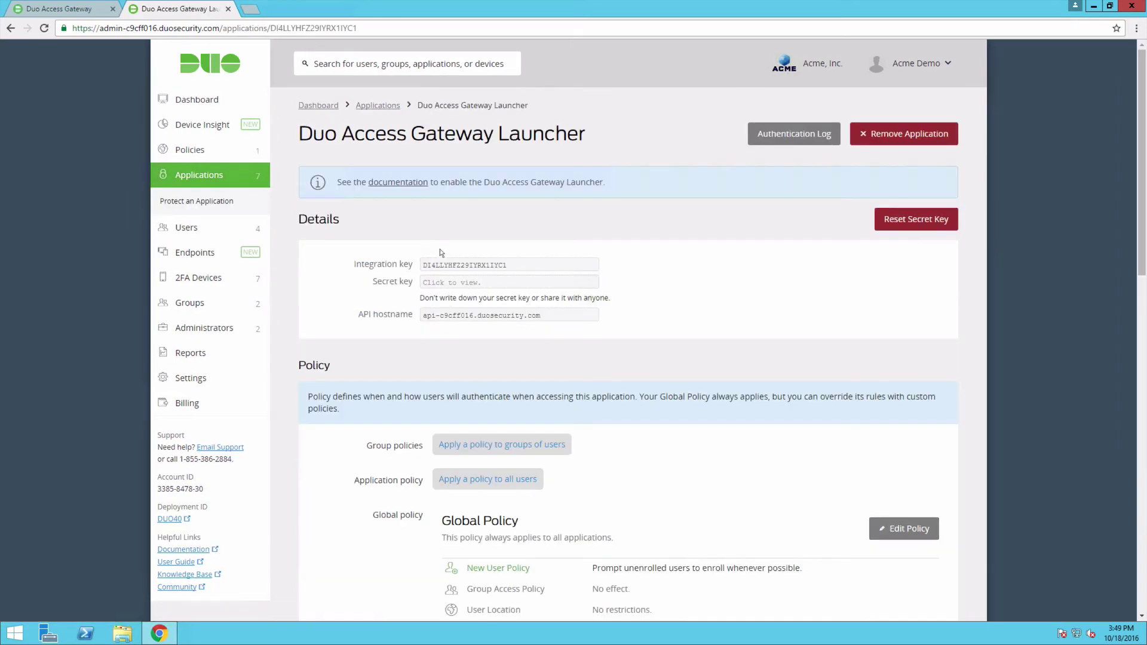
pyautogui.click(533, 485)
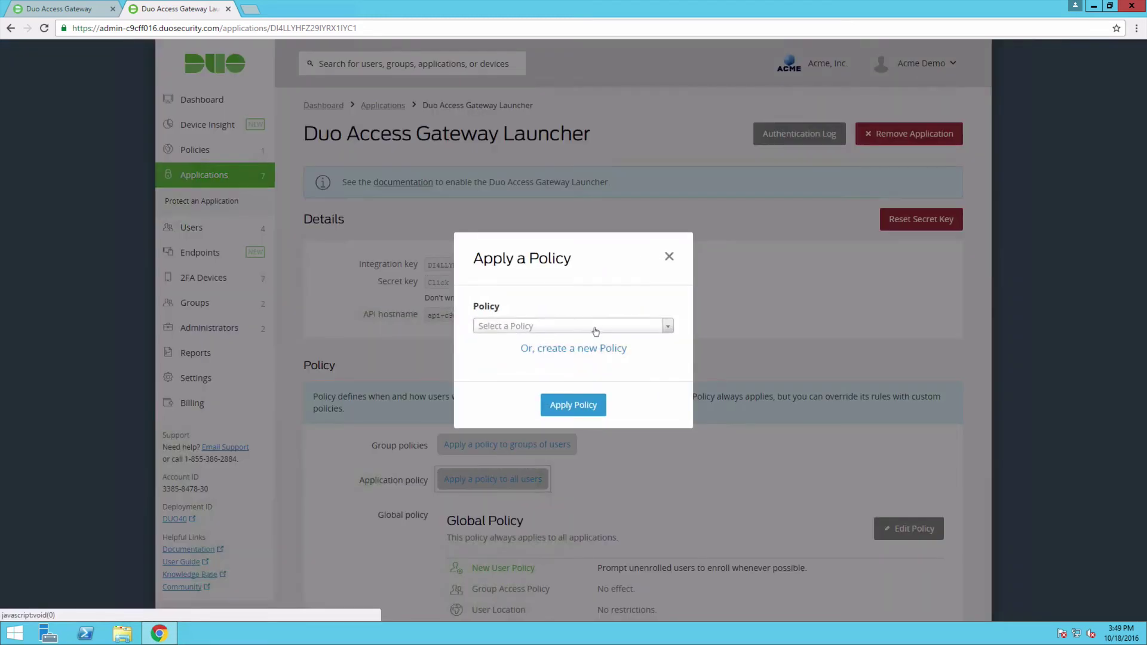
pyautogui.click(595, 327)
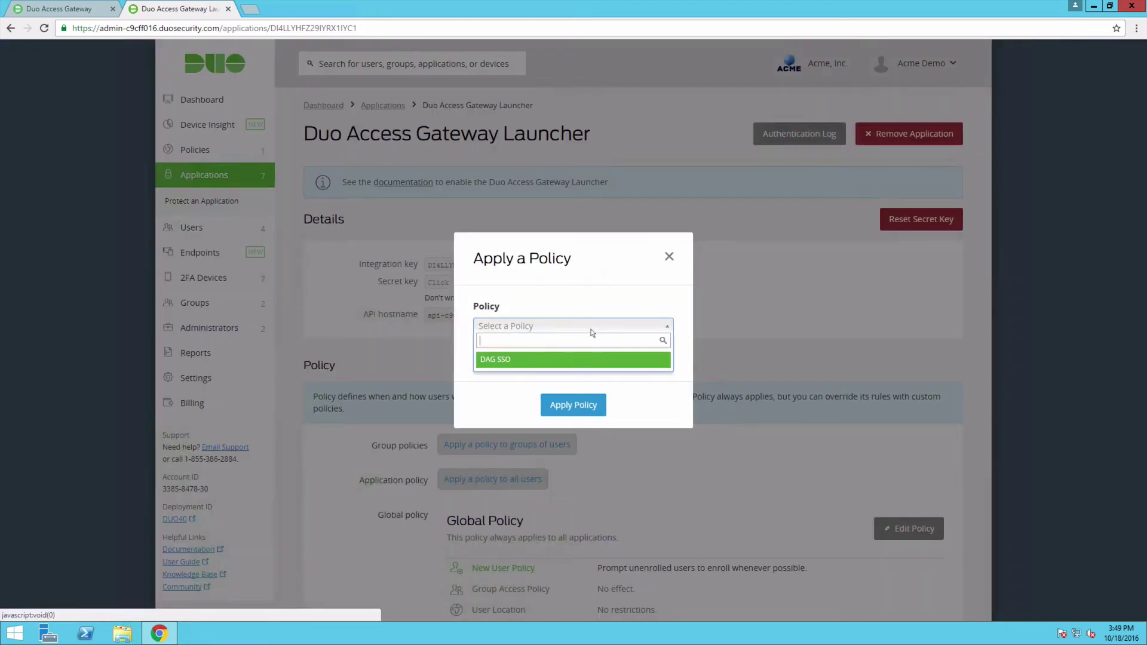
pyautogui.click(536, 360)
pyautogui.click(591, 405)
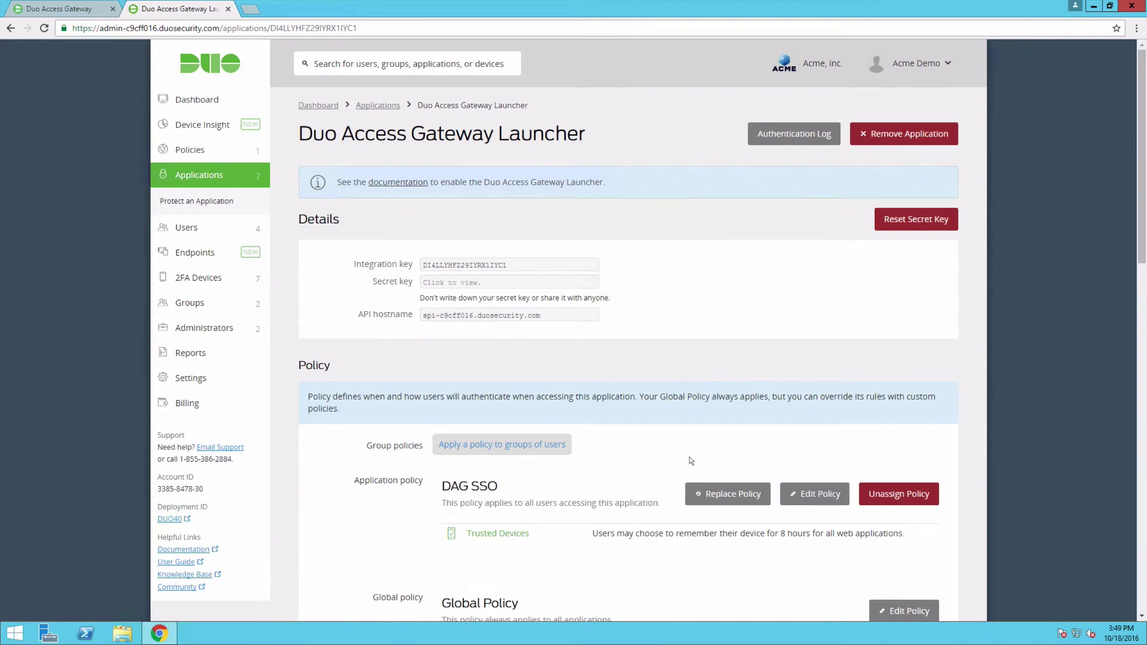
pyautogui.click(232, 173)
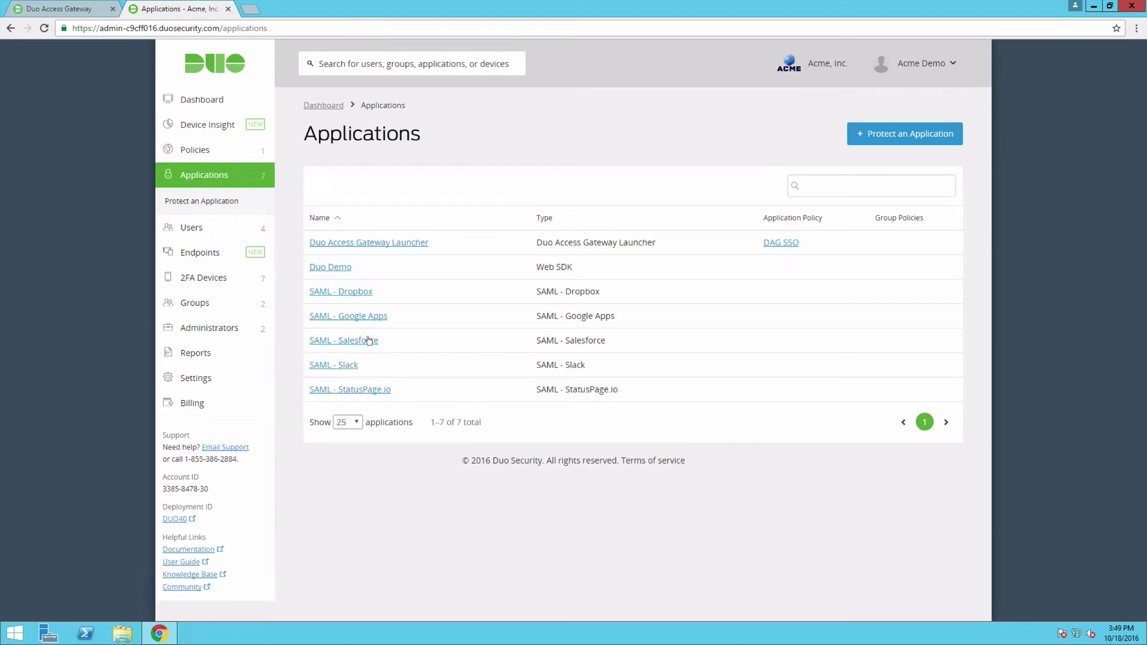
# Set DAG SSO as the all-users policy on the SAML - Salesforce application.
pyautogui.click(367, 340)
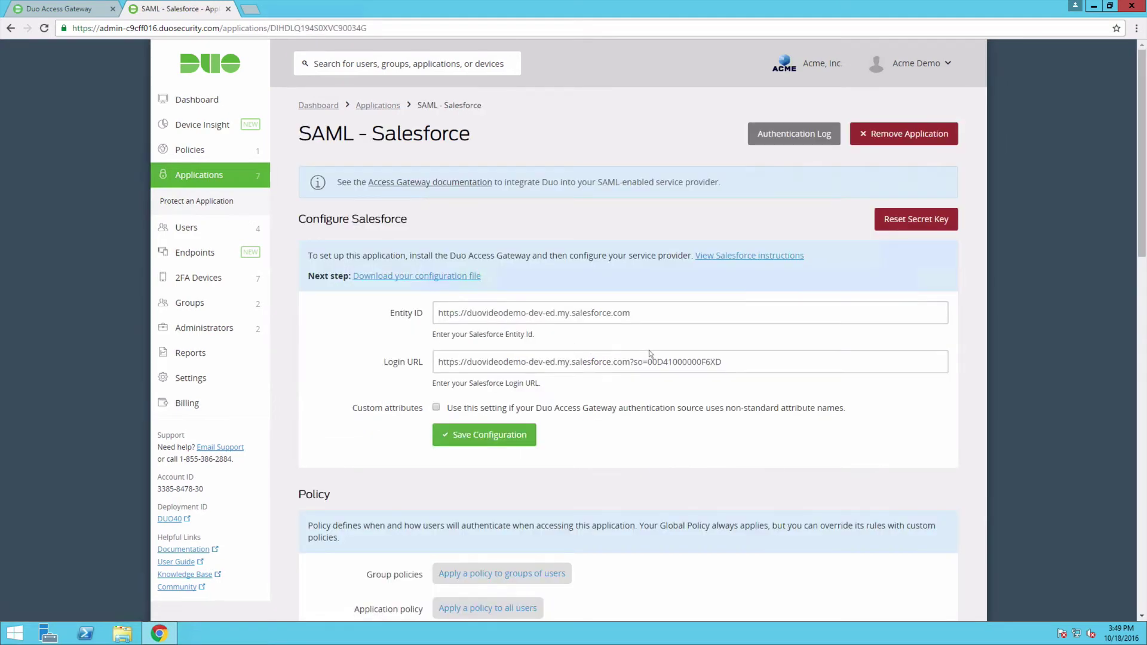
pyautogui.click(534, 604)
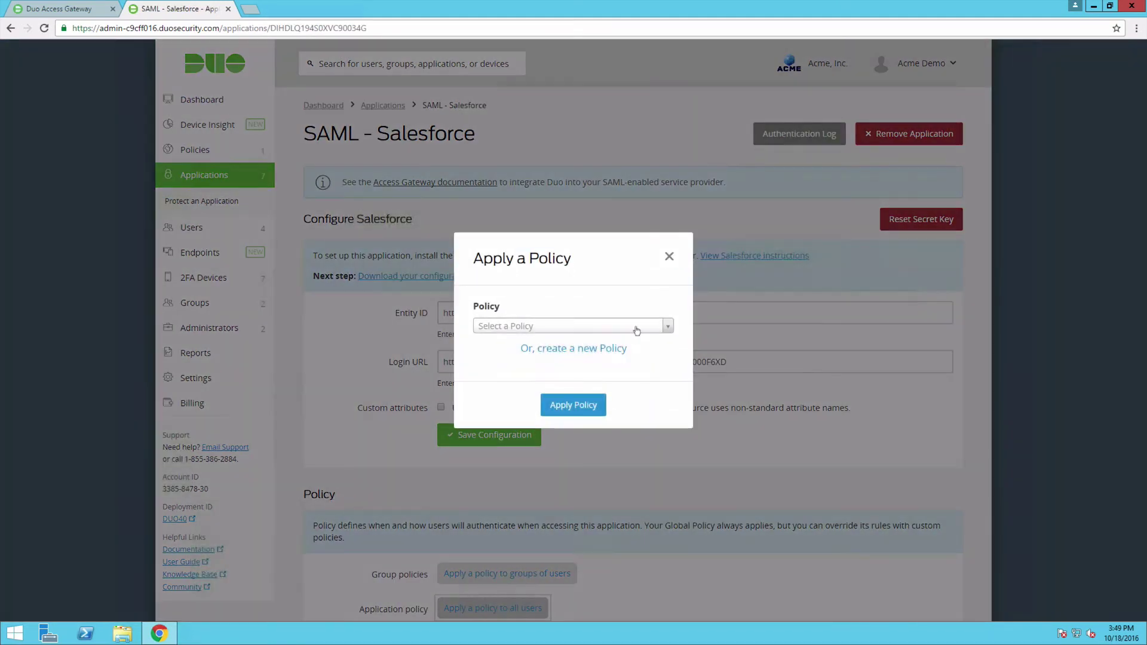
pyautogui.click(637, 330)
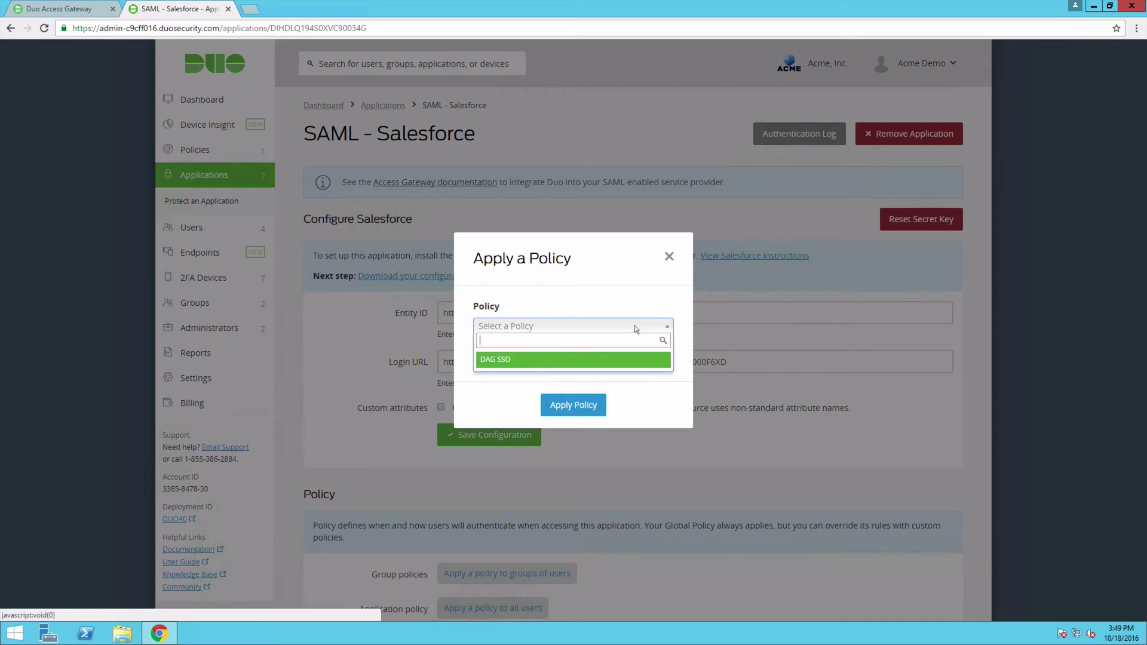
pyautogui.click(526, 360)
pyautogui.click(577, 406)
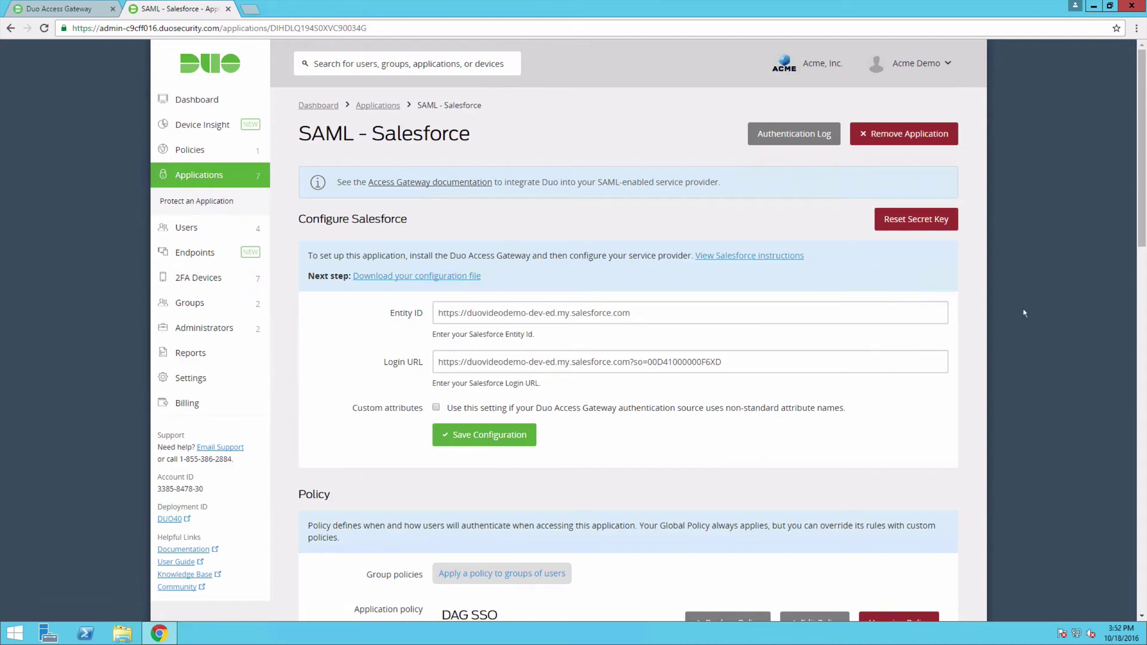
pyautogui.moveTo(1142, 227); pyautogui.dragTo(1141, 605)
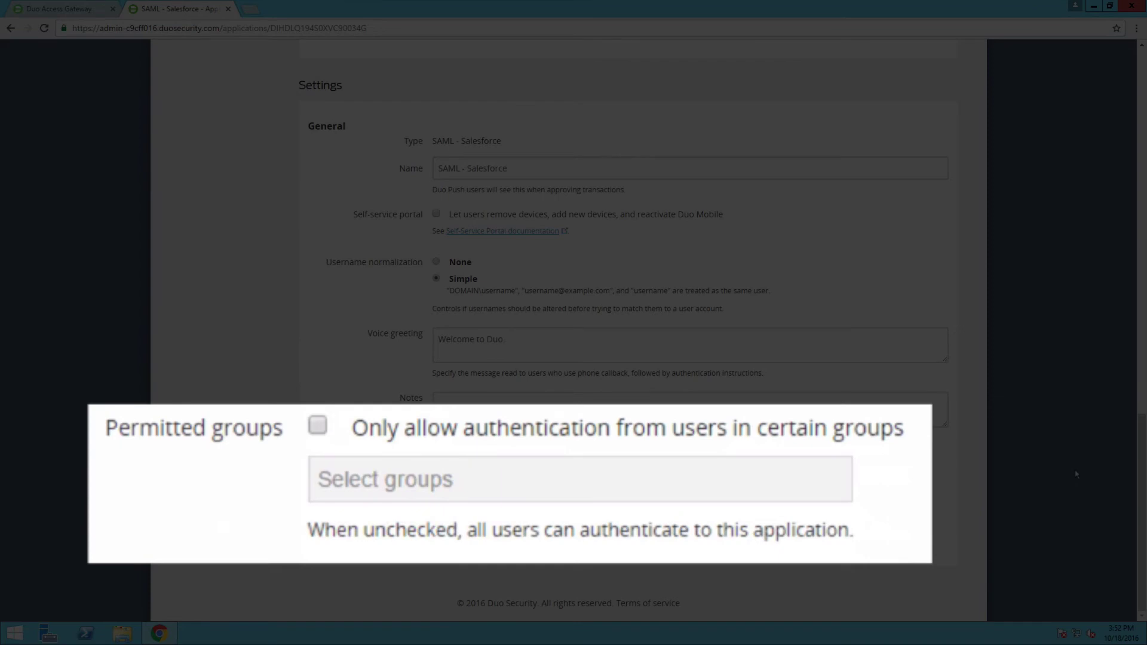
pyautogui.scroll(8, 1121, 307)
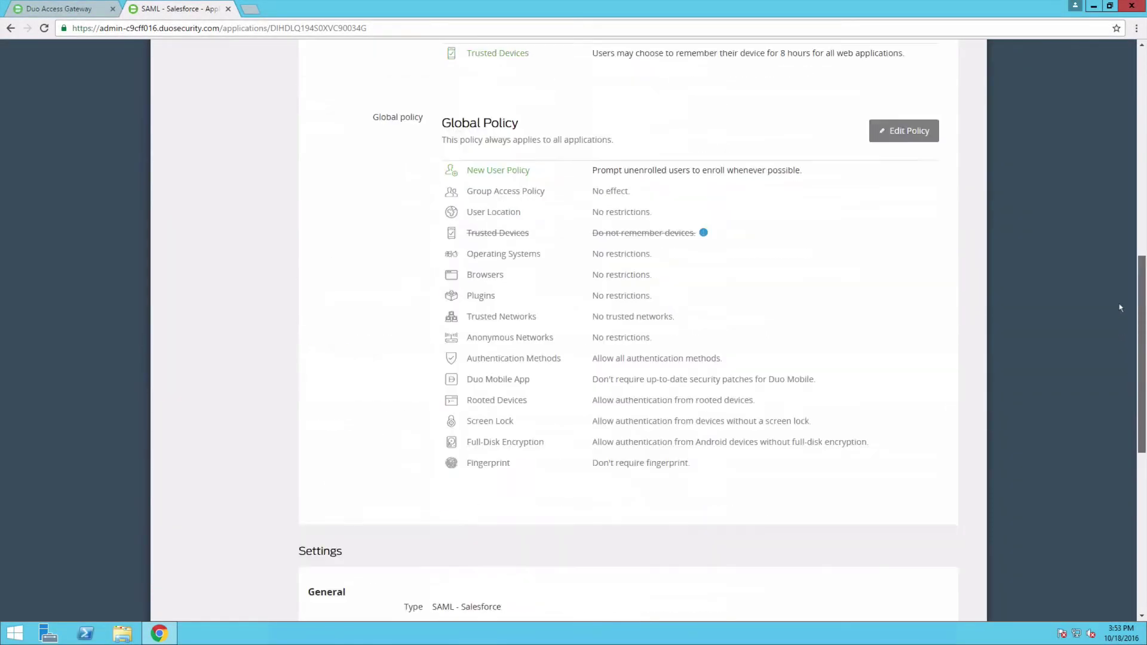
pyautogui.scroll(10, 1120, 308)
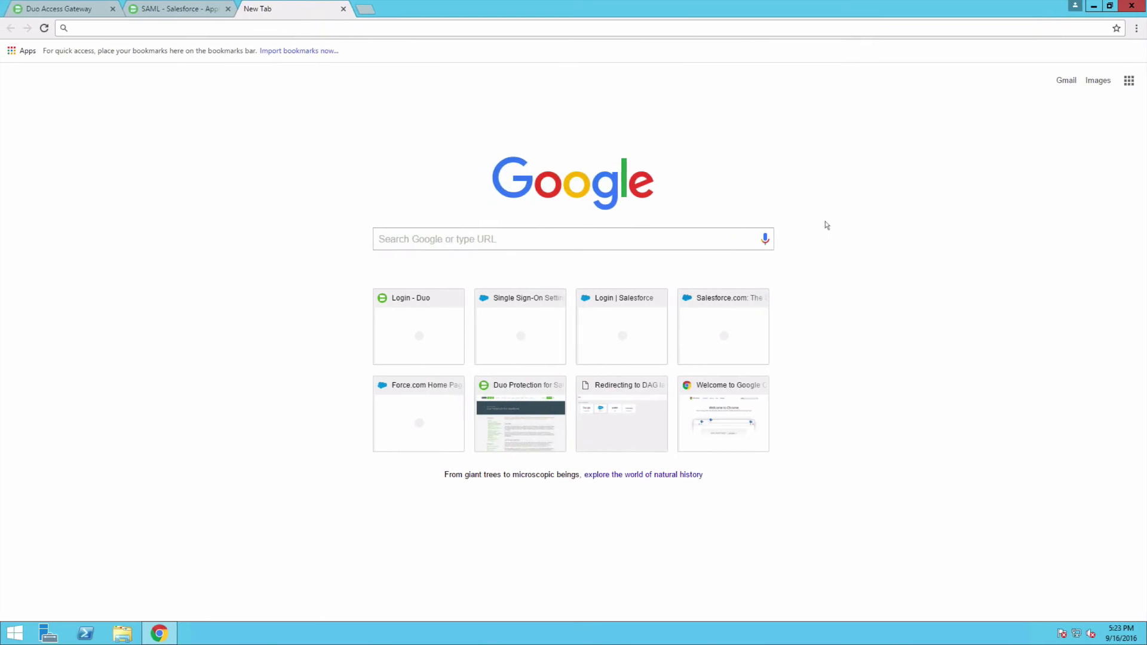
# Load duoaccessgateway.duovideodemo.com in the new Chrome tab.
pyautogui.write('duoaccessgateway.duovideodemo.com')
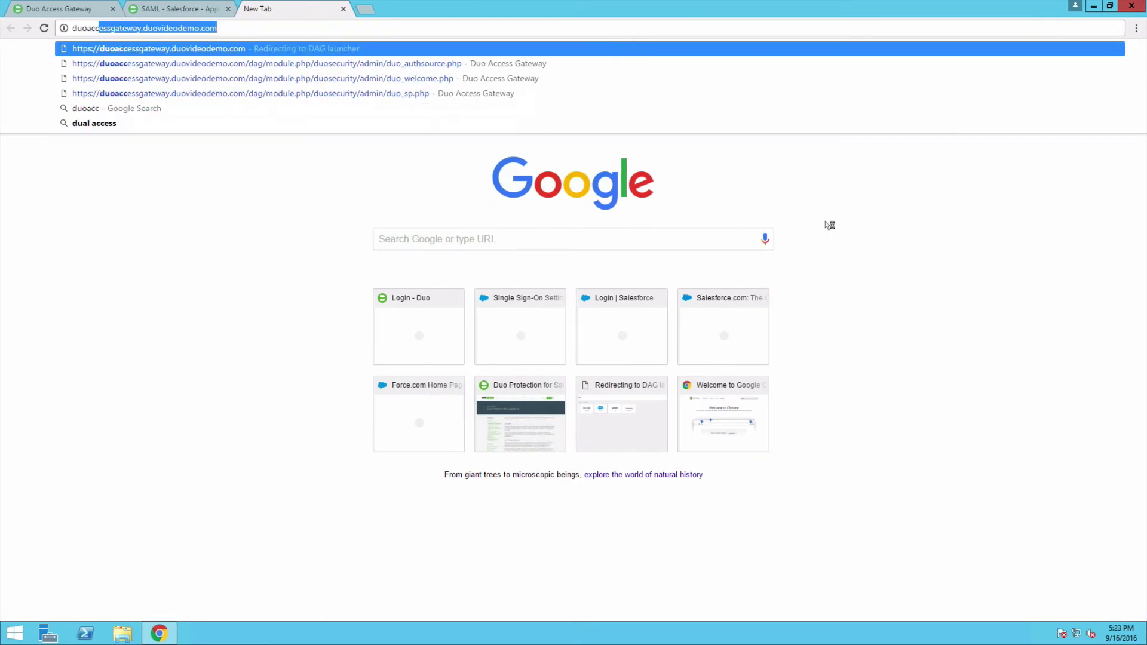
pyautogui.press('Return')
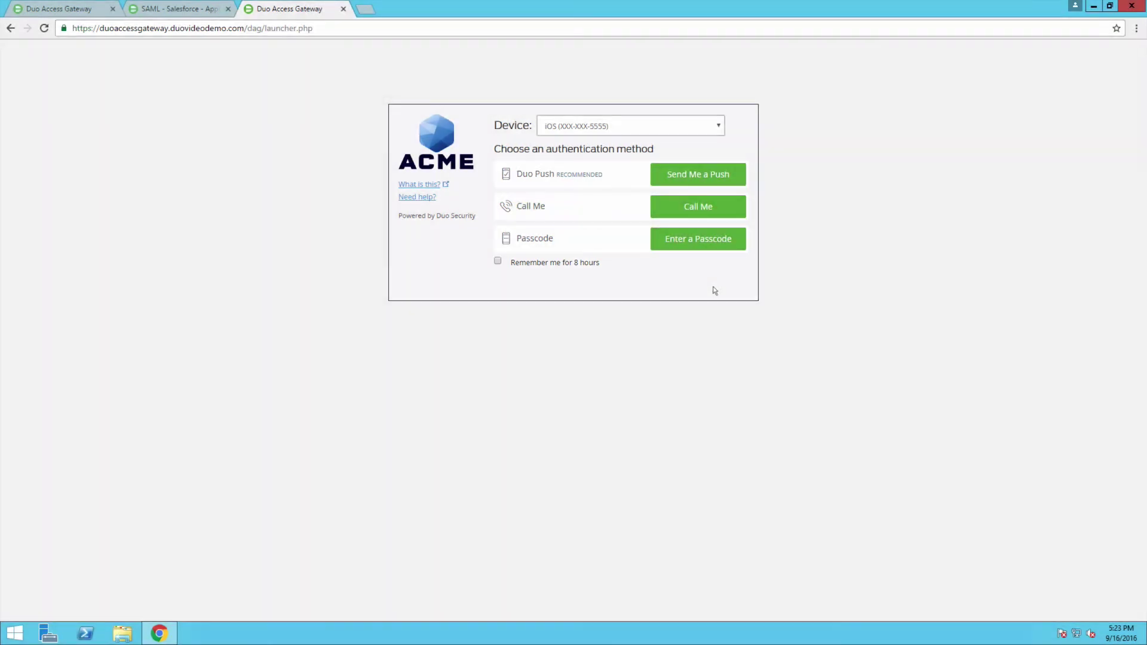
# Tick 'Remember me for 8 hours' and send a Duo Push to the phone.
pyautogui.click(499, 261)
pyautogui.click(740, 183)
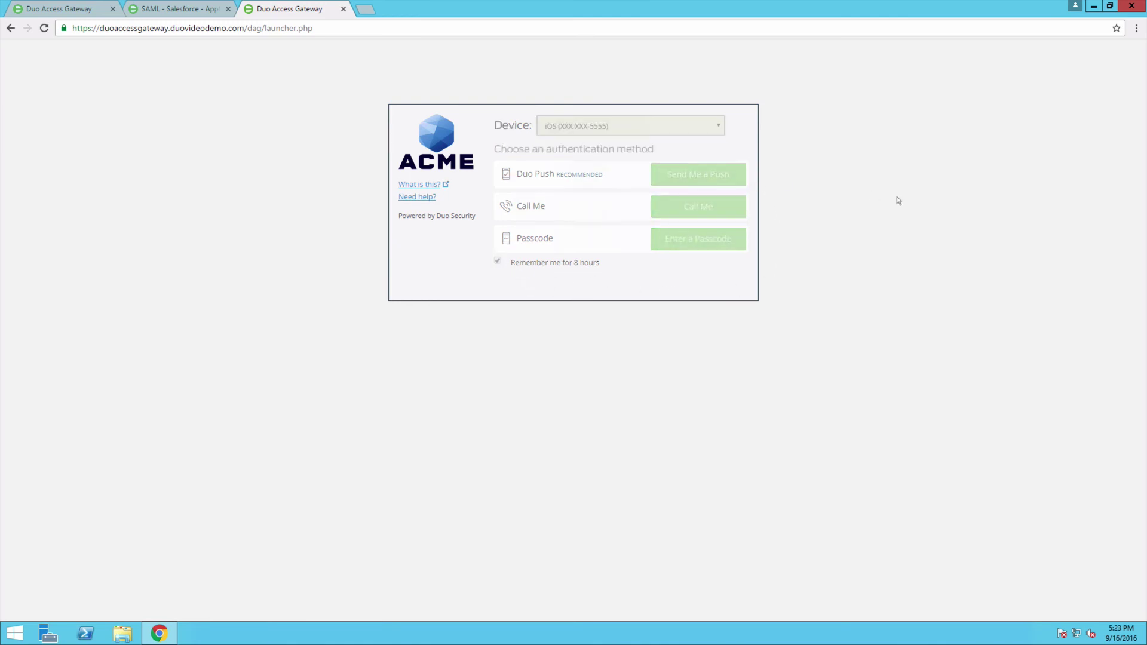